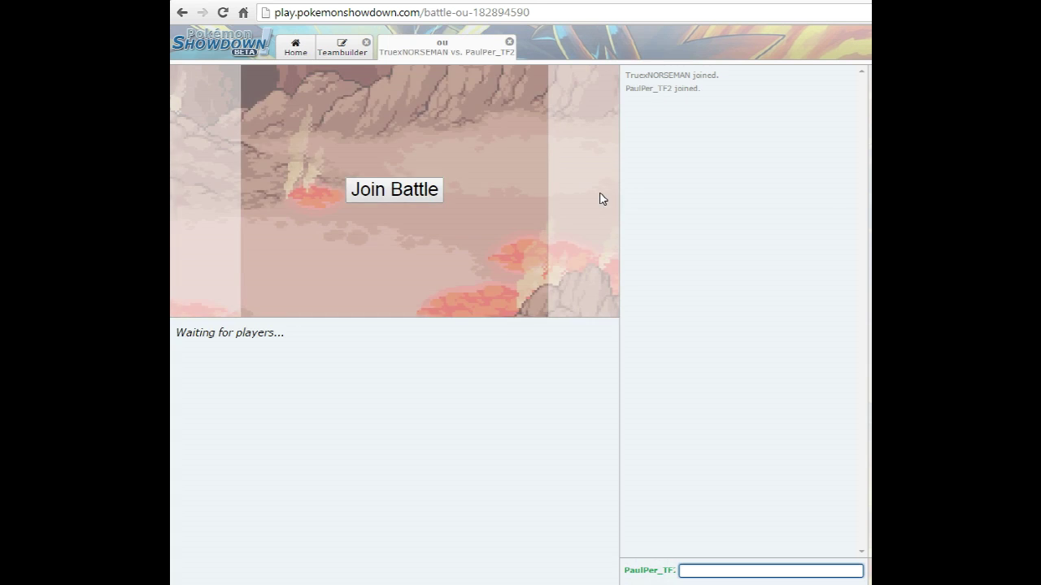
left_click(394, 190)
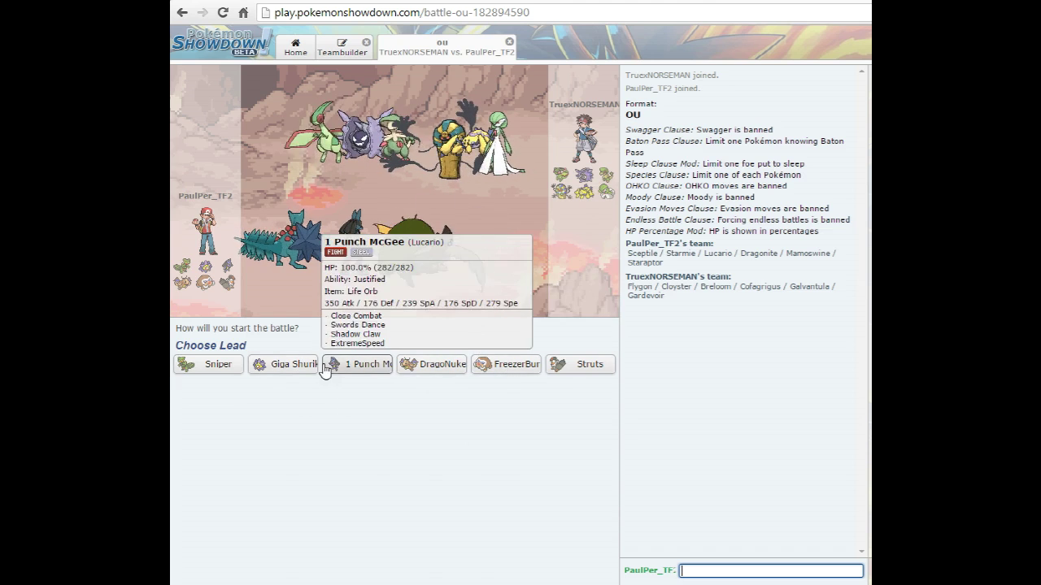
left_click(506, 365)
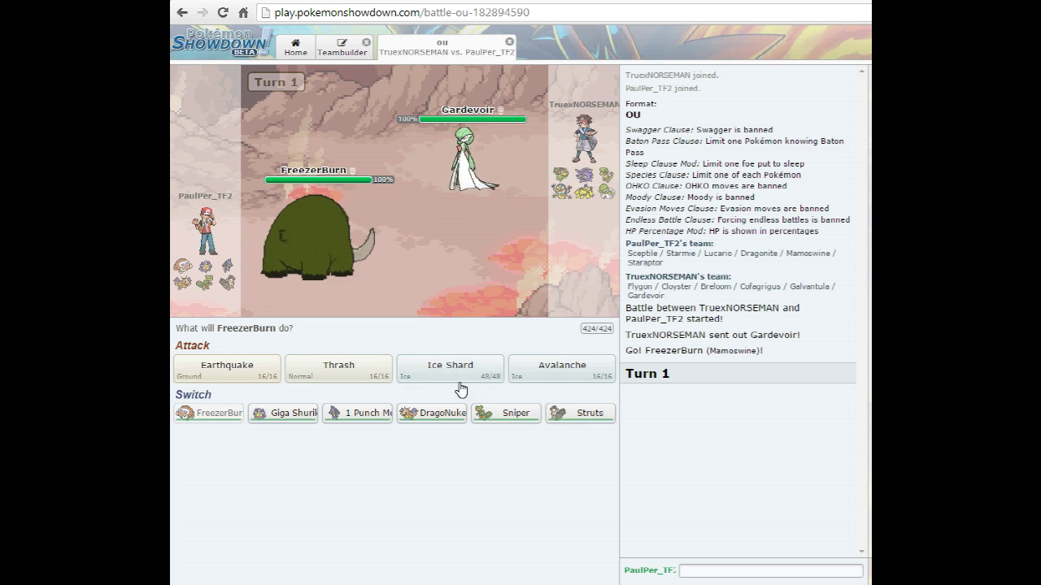
mouse_move(450, 369)
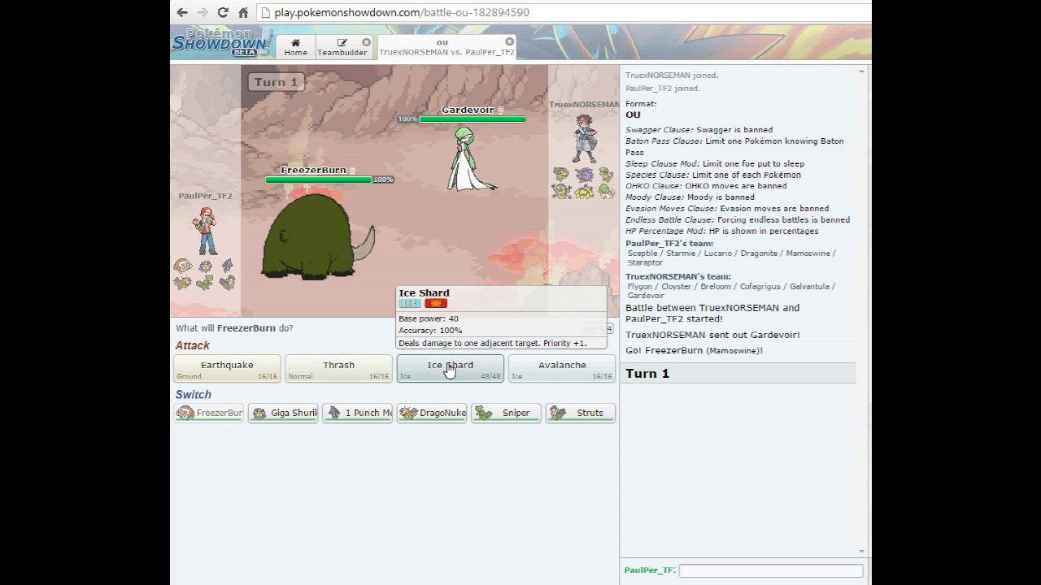
Use Mamoswine's Ice Shard on Gardevoir, then send in 1 Punch McGee after it faints
left_click(450, 369)
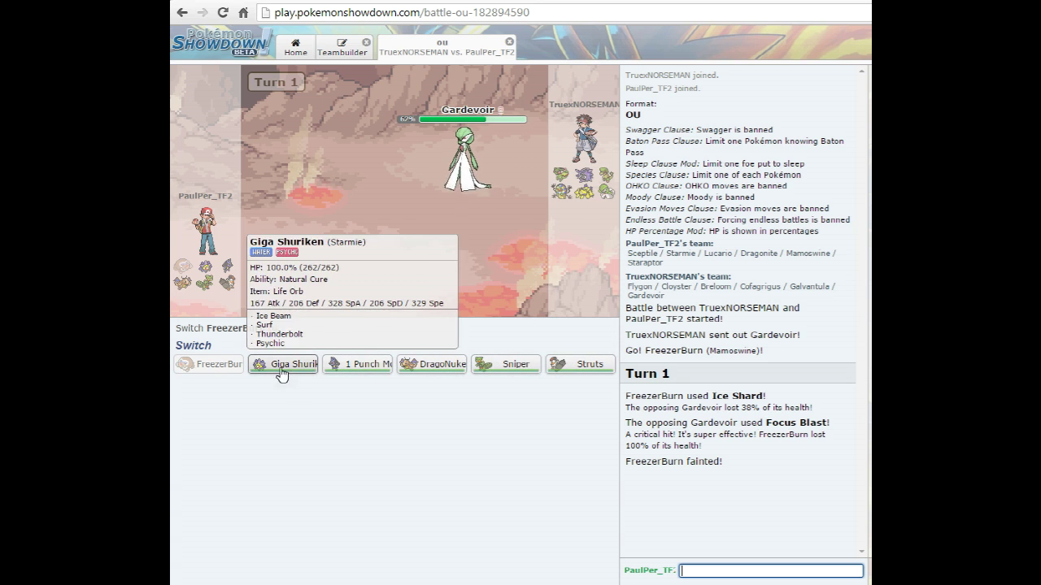
left_click(358, 363)
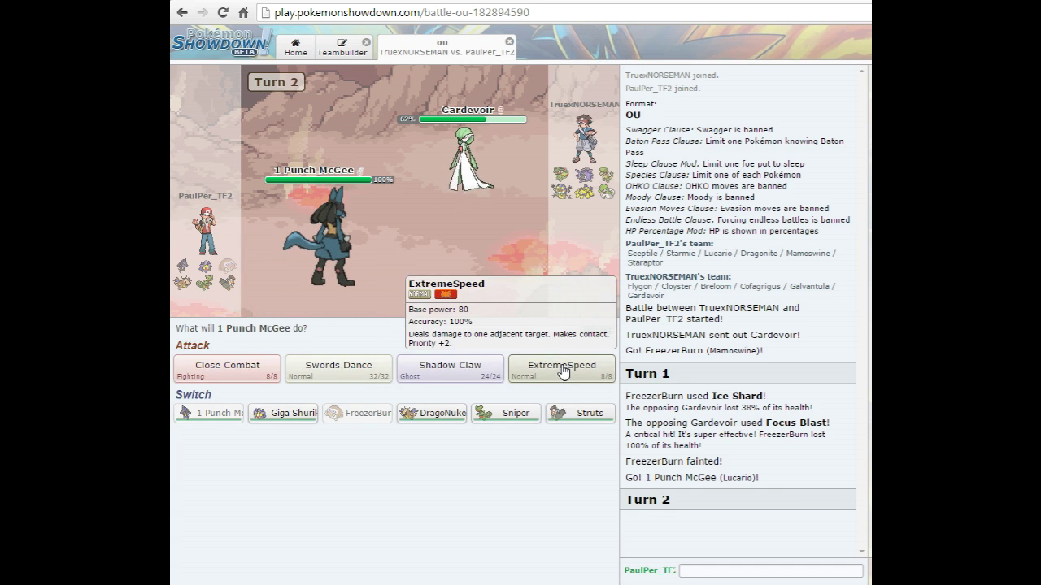
Hit Gardevoir with two ExtremeSpeeds from Lucario, then switch Lucario out for Struts
left_click(564, 368)
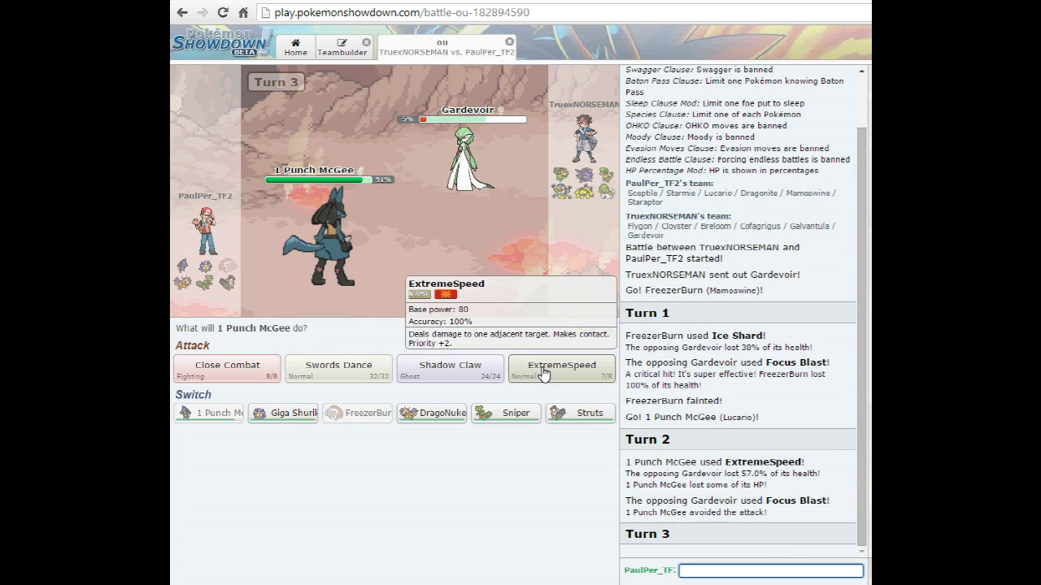
left_click(561, 366)
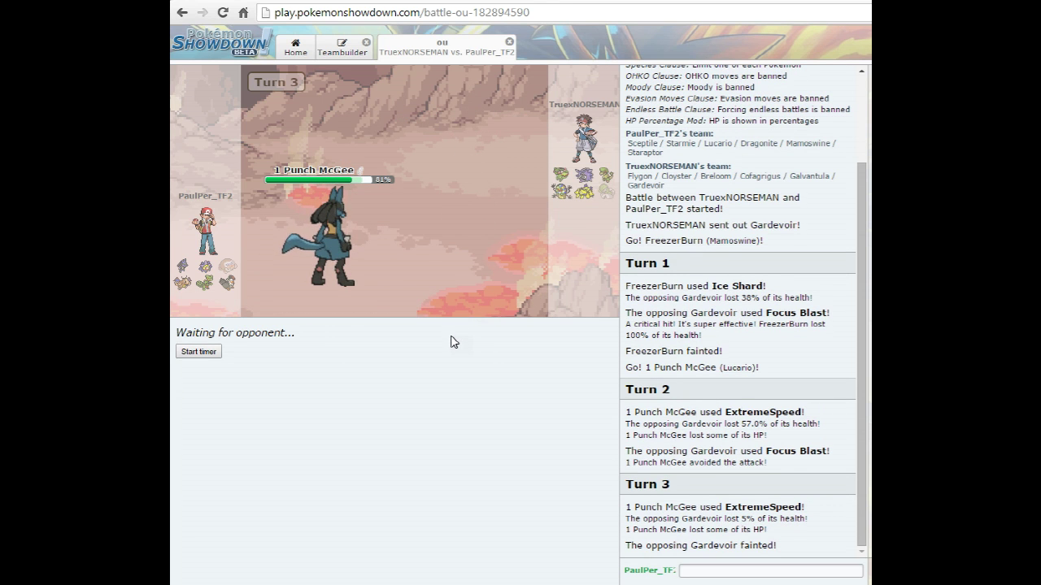
left_click(446, 337)
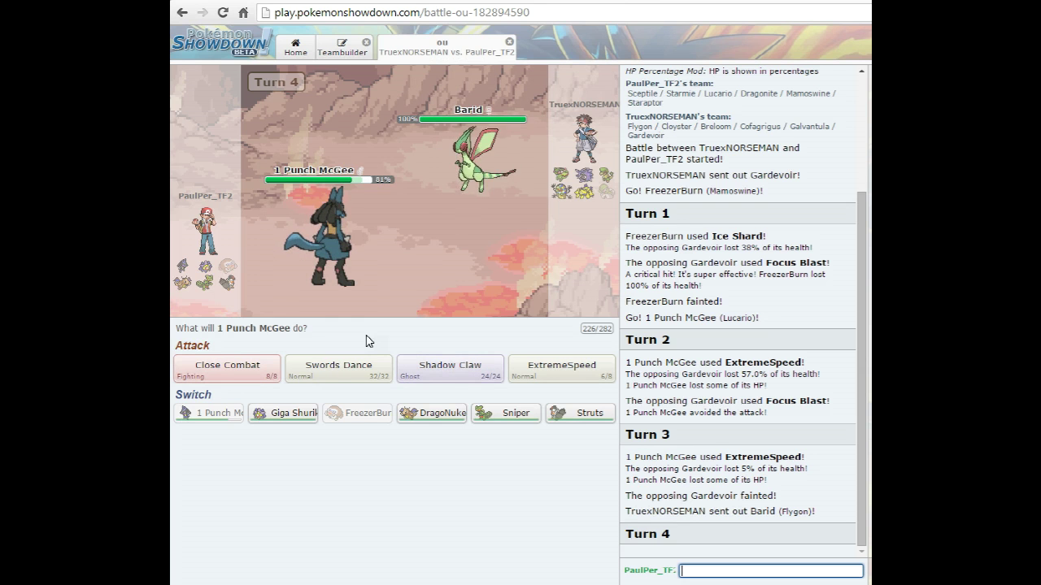
mouse_move(432, 413)
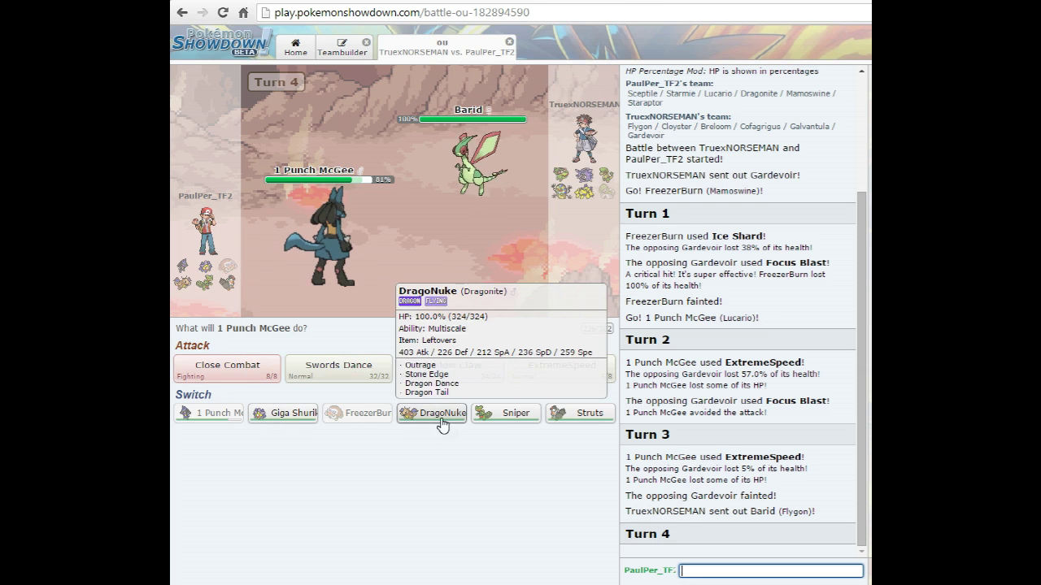
left_click(588, 415)
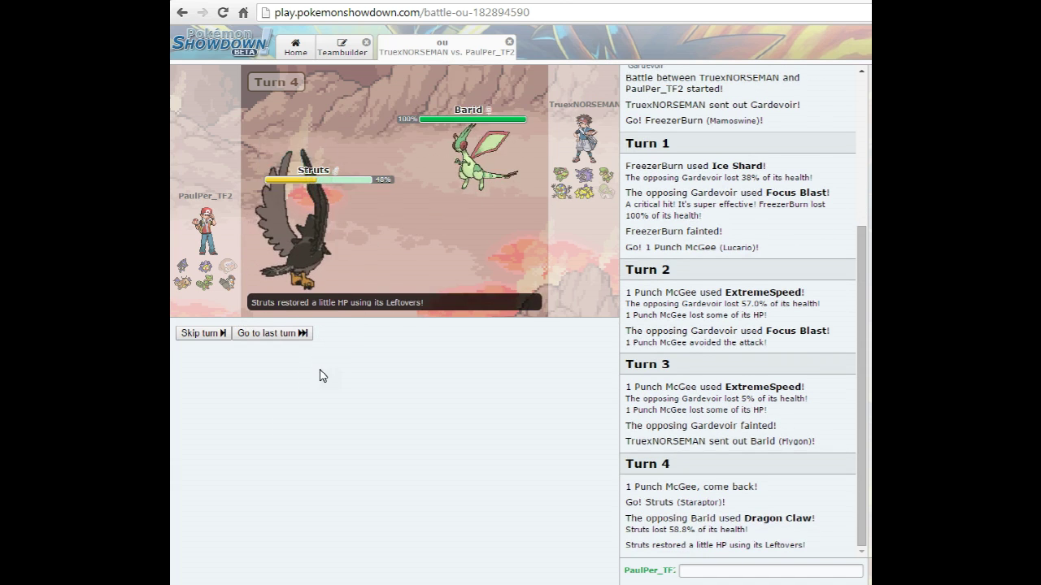
Attack with Struts' Brave Bird, then send in Sniper once Struts faints
left_click(221, 373)
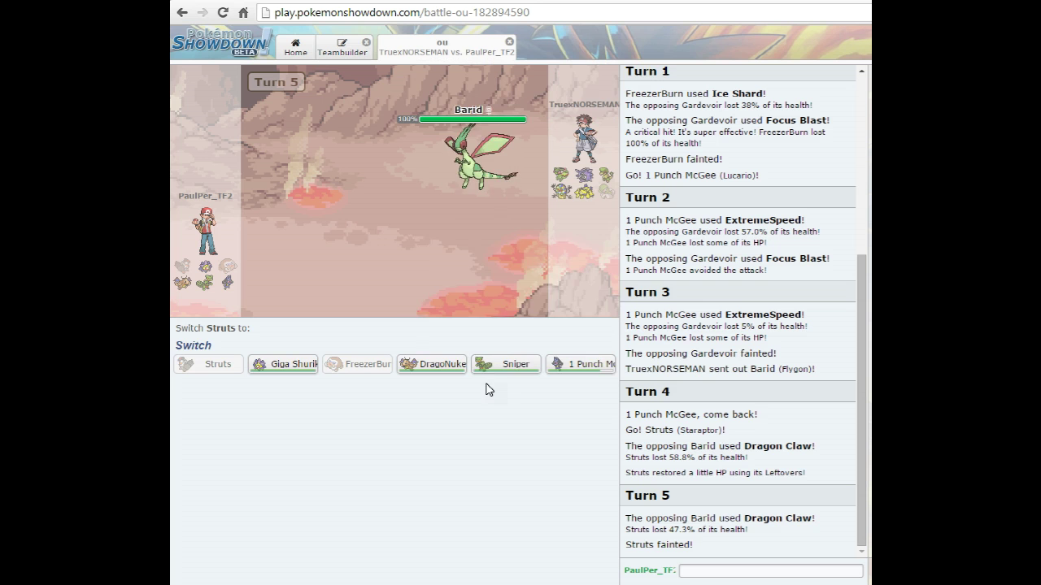
left_click(504, 365)
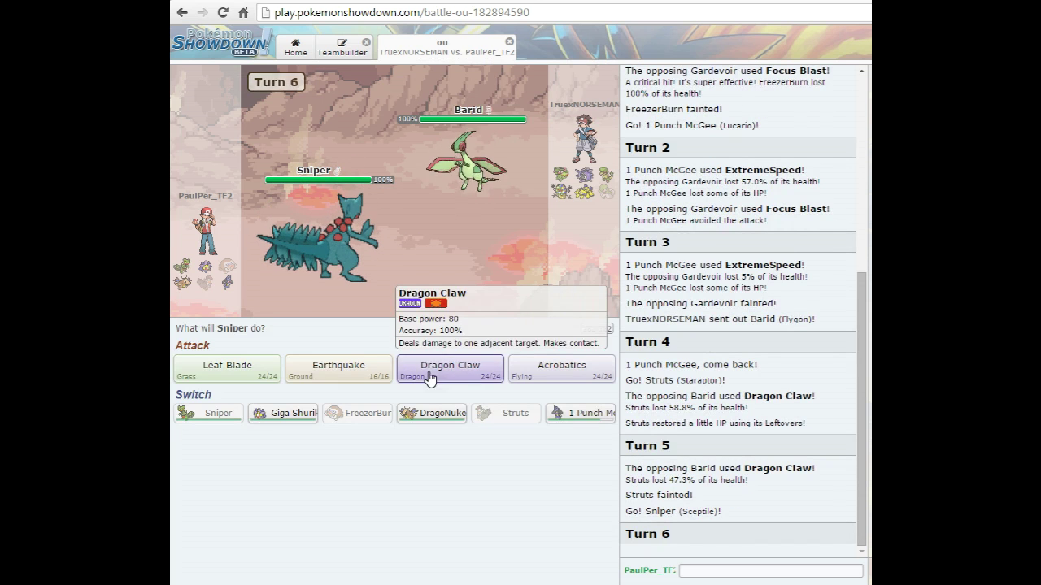
Have Sniper use Dragon Claw and Acrobatics, then bring 1 Punch McGee back after Sniper faints
left_click(432, 412)
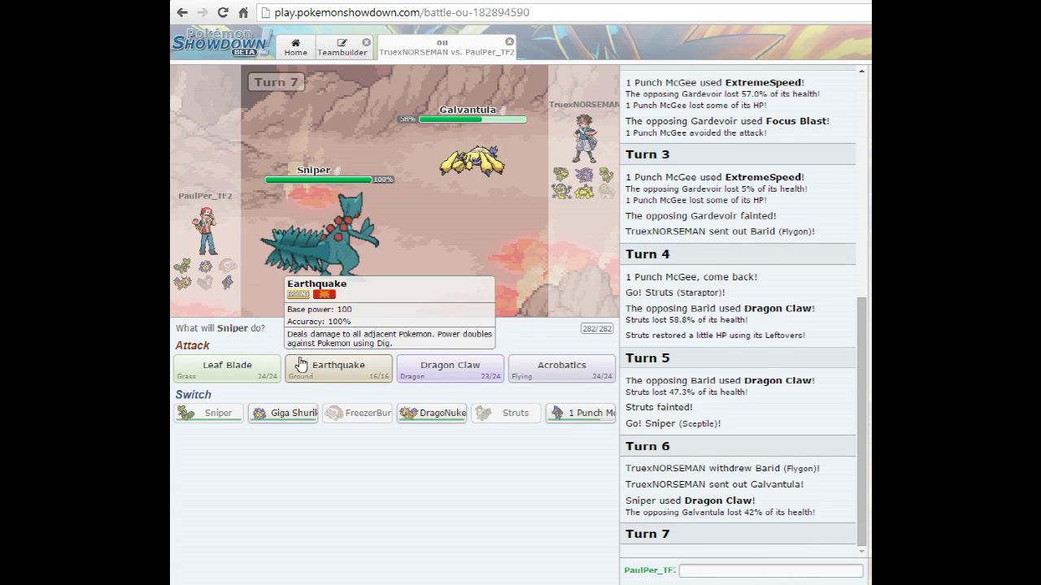
left_click(539, 370)
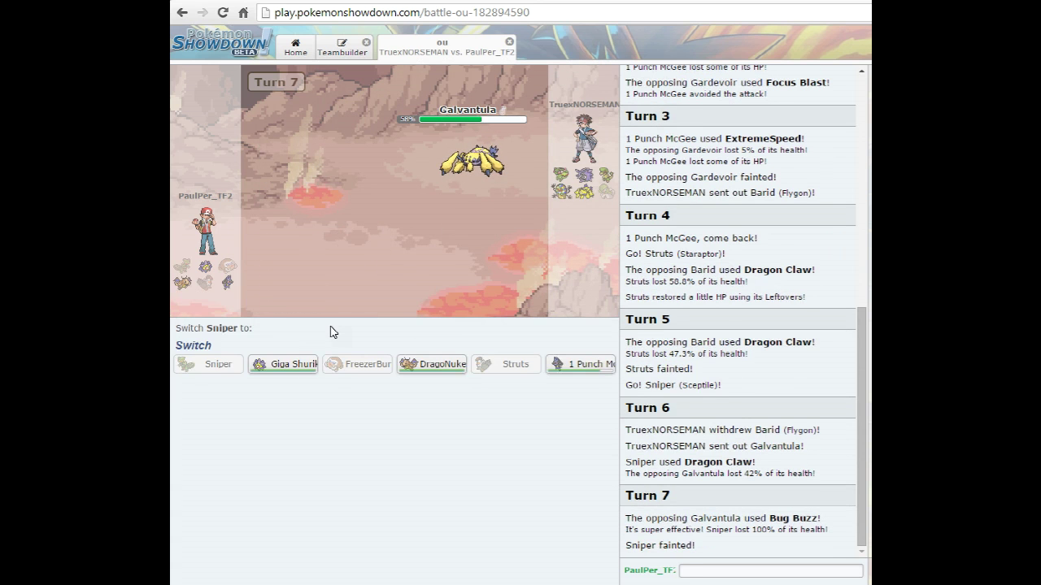
mouse_move(283, 364)
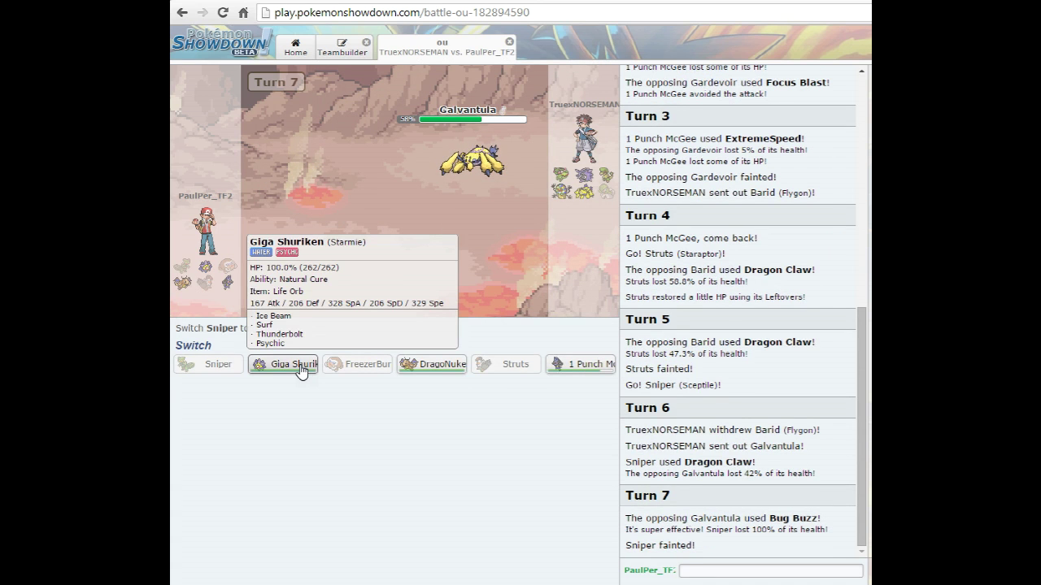
left_click(582, 365)
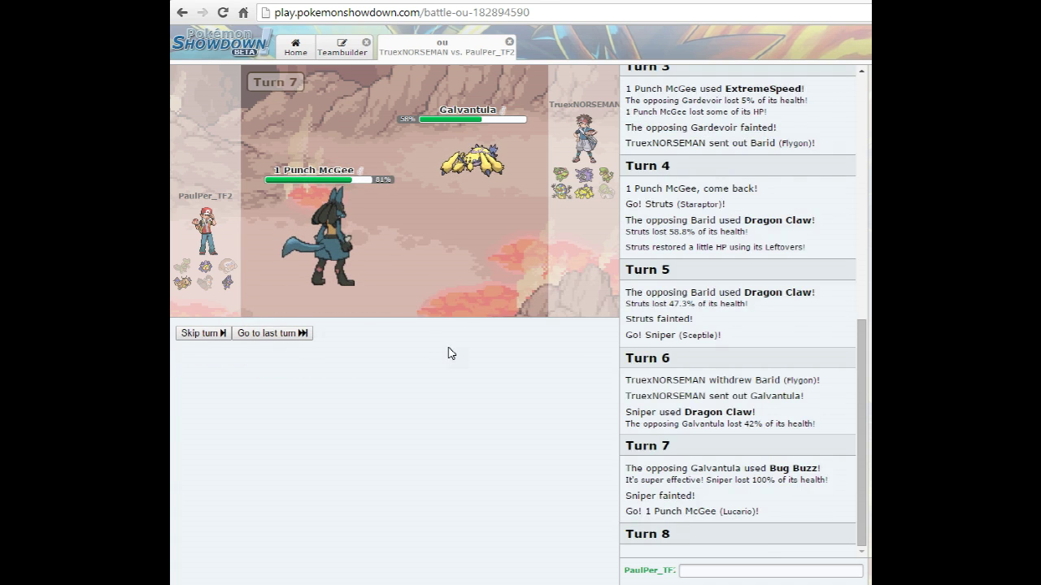
Attack with ExtremeSpeed, Shadow Claw twice and ExtremeSpeed, then send in Giga Shuriken after Lucario faints
left_click(550, 373)
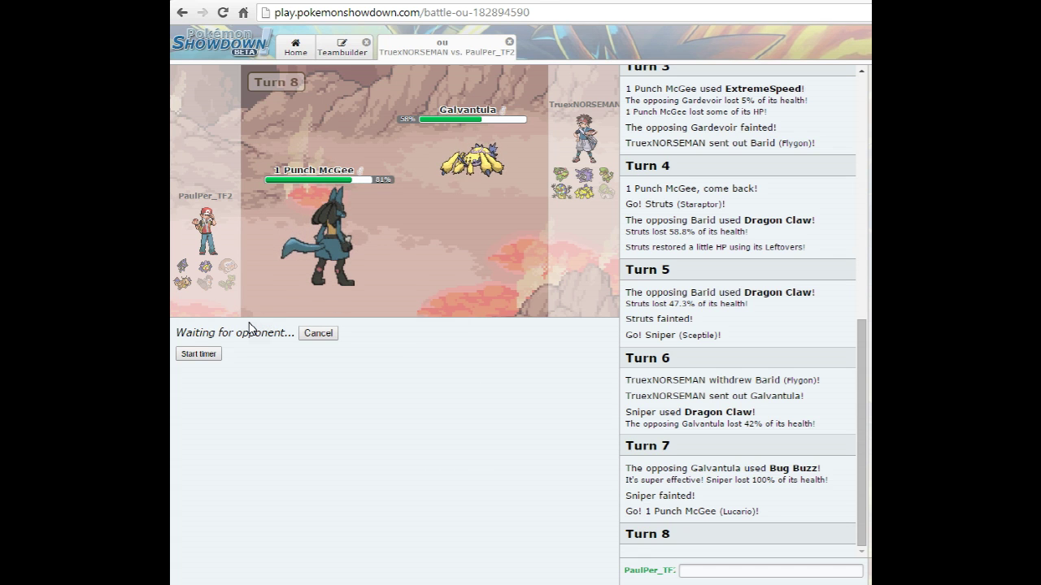
mouse_move(472, 163)
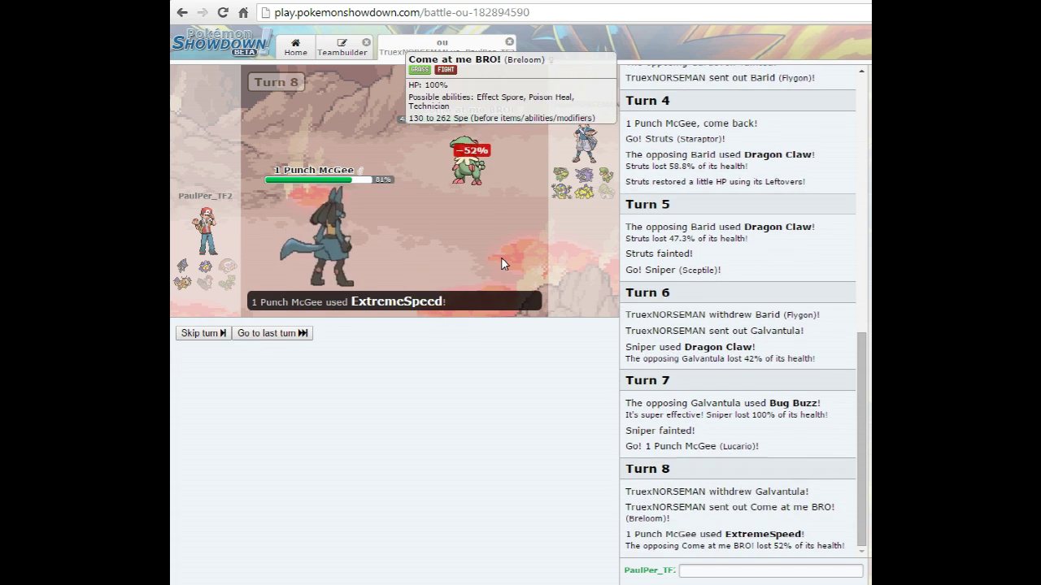
left_click(431, 334)
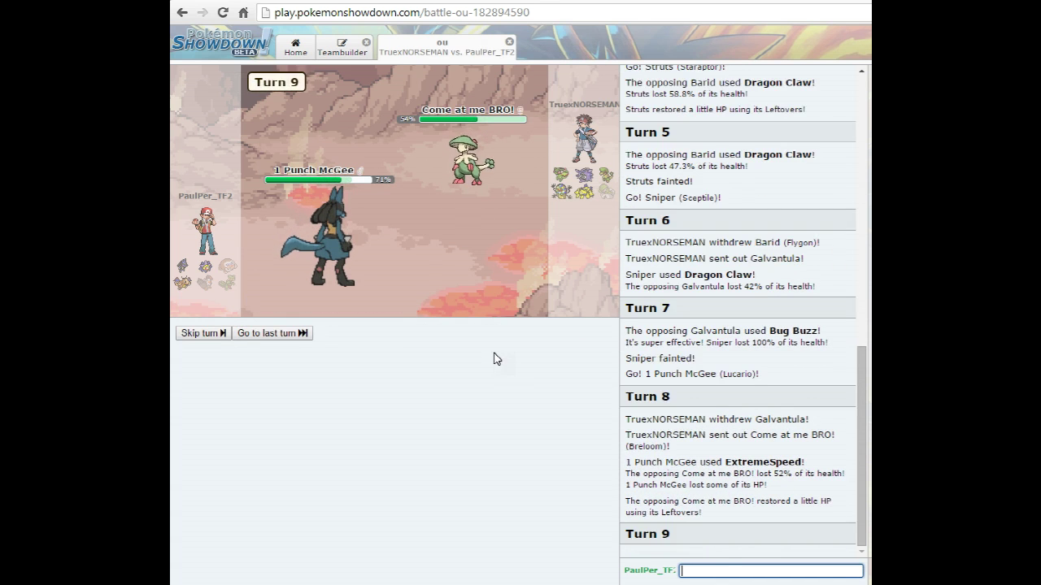
left_click(517, 371)
mouse_move(321, 237)
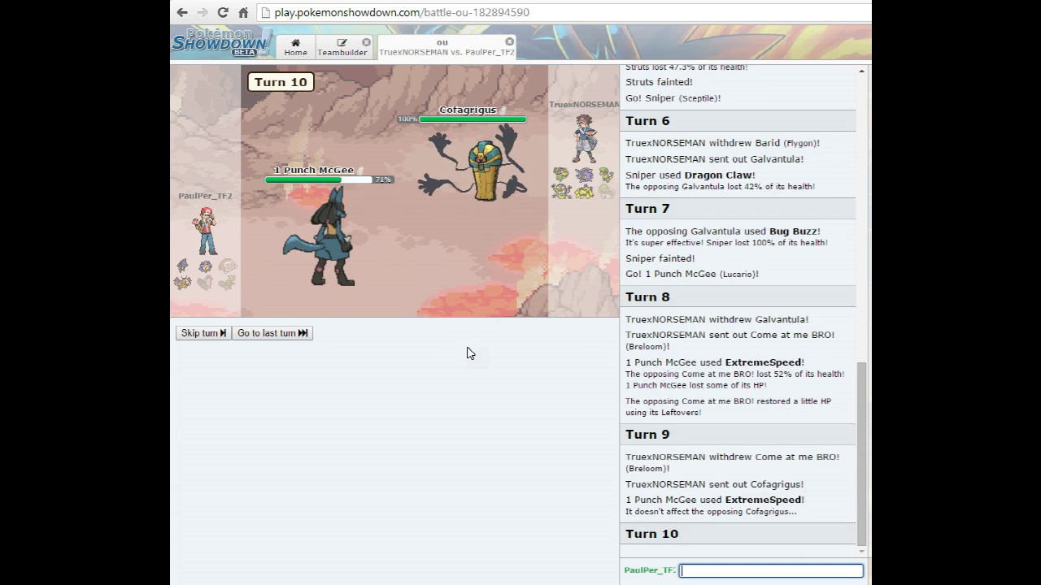
left_click(467, 369)
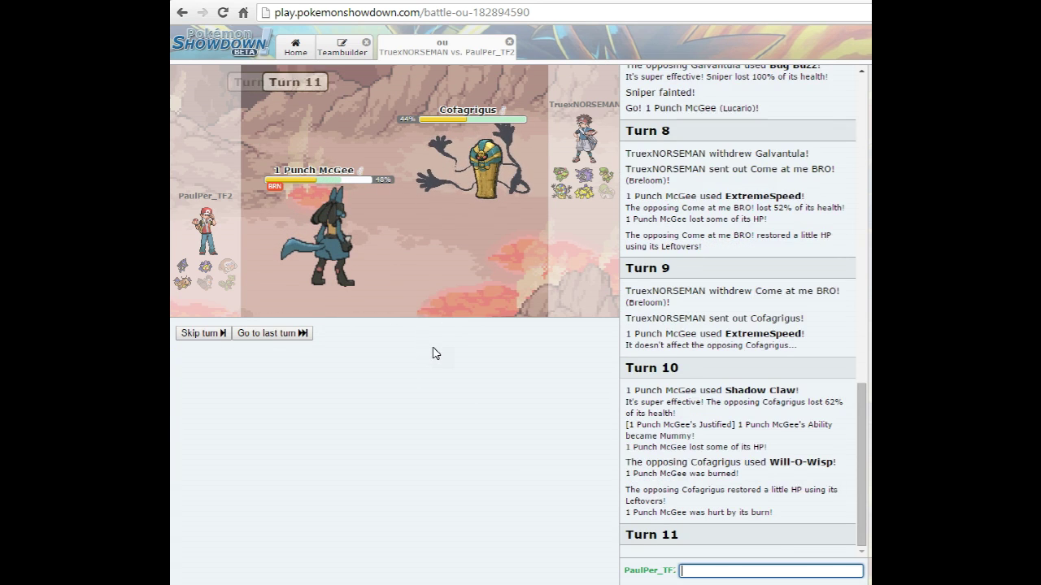
left_click(452, 371)
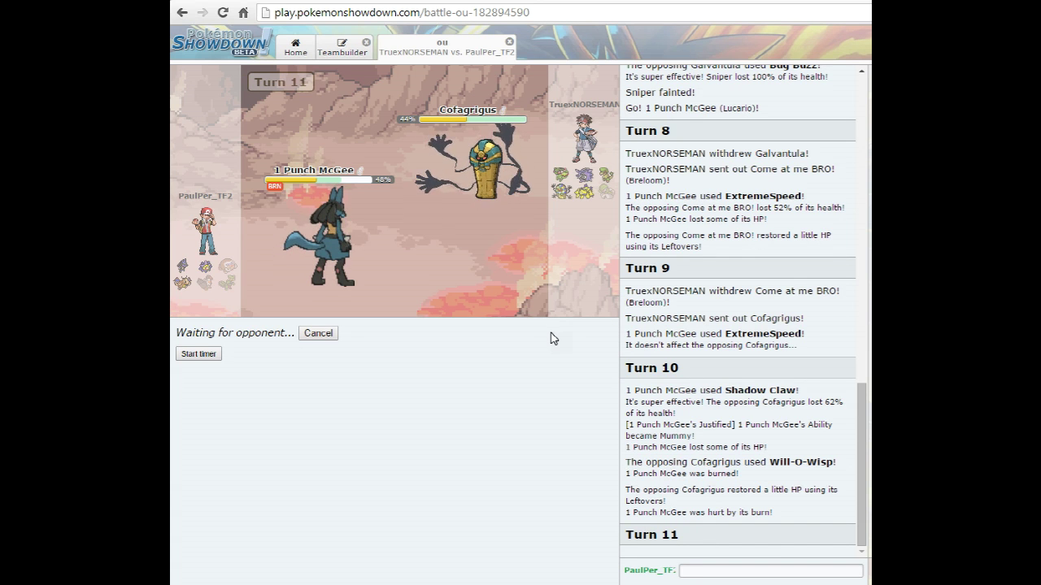
mouse_move(450, 367)
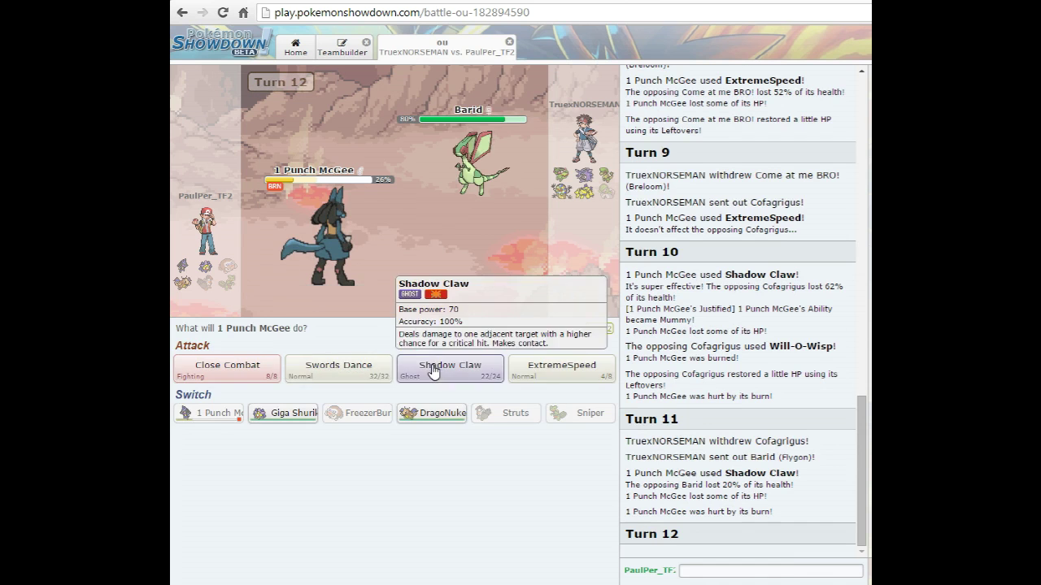
left_click(561, 368)
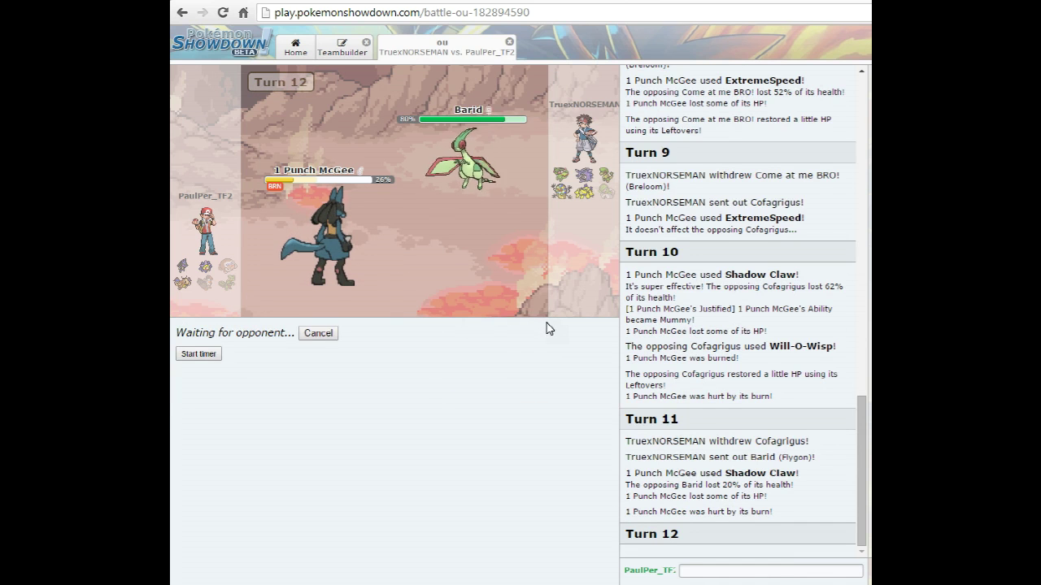
mouse_move(480, 162)
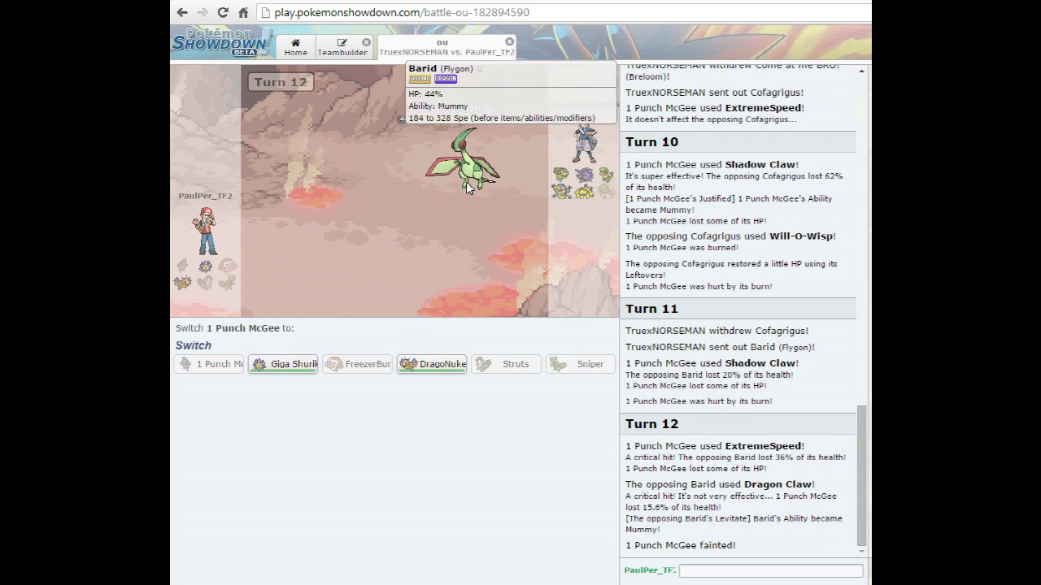
mouse_move(282, 364)
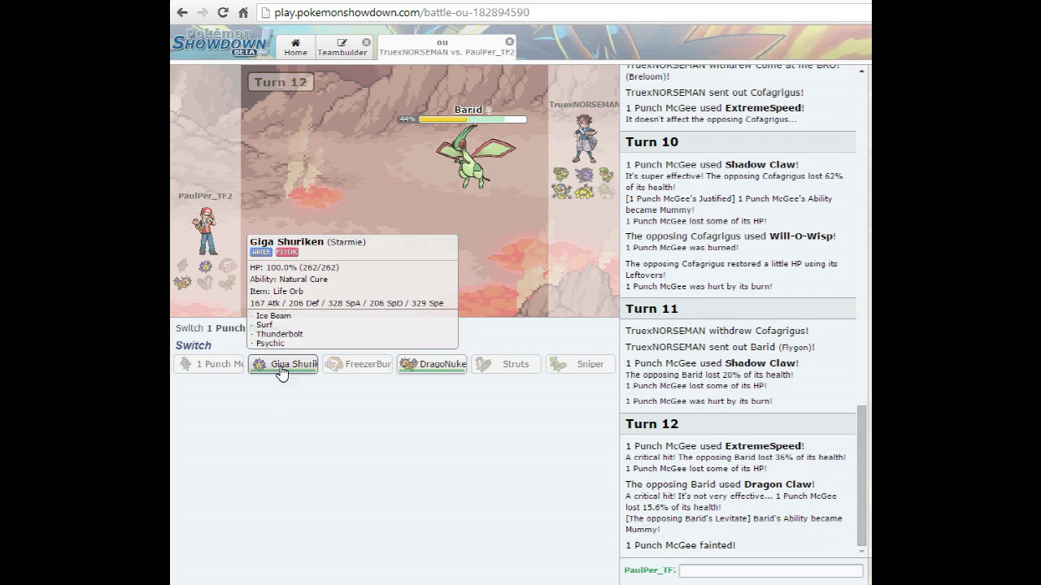
left_click(281, 370)
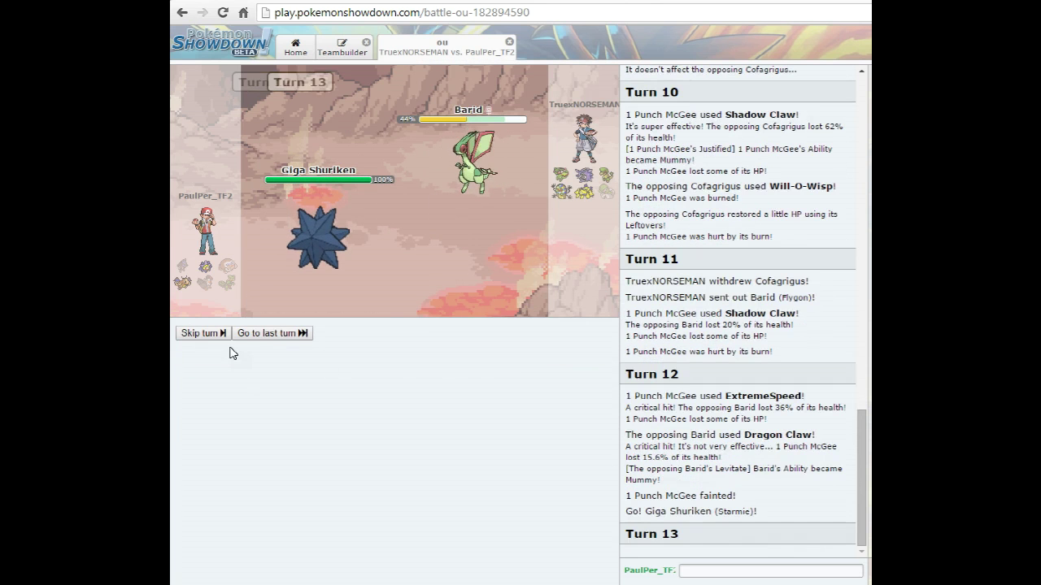
Attack with Starmie's Ice Beam, two Psychics and one move on Galvantula, then send in DragoNuke
left_click(221, 332)
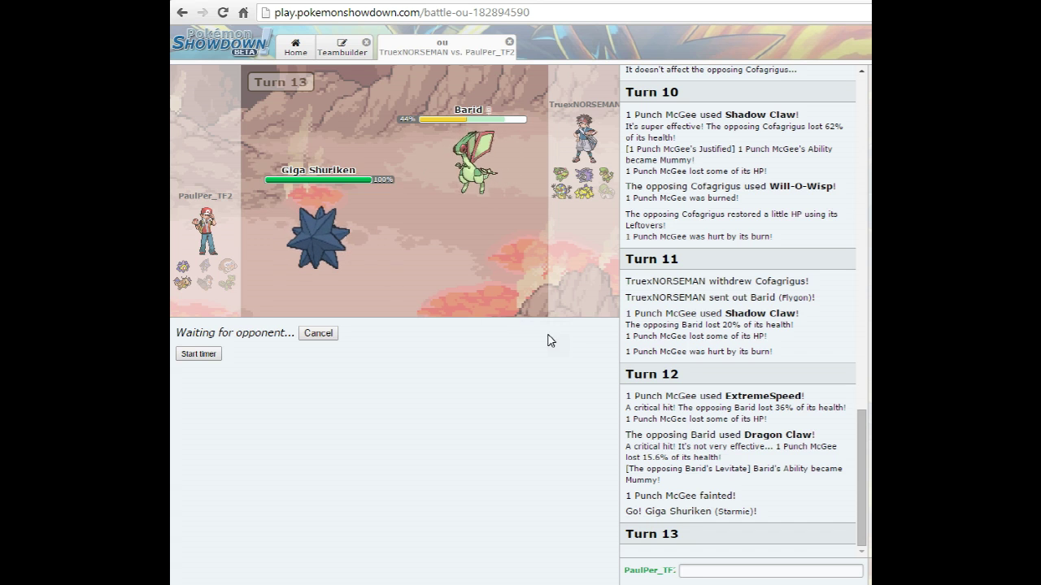
mouse_move(449, 368)
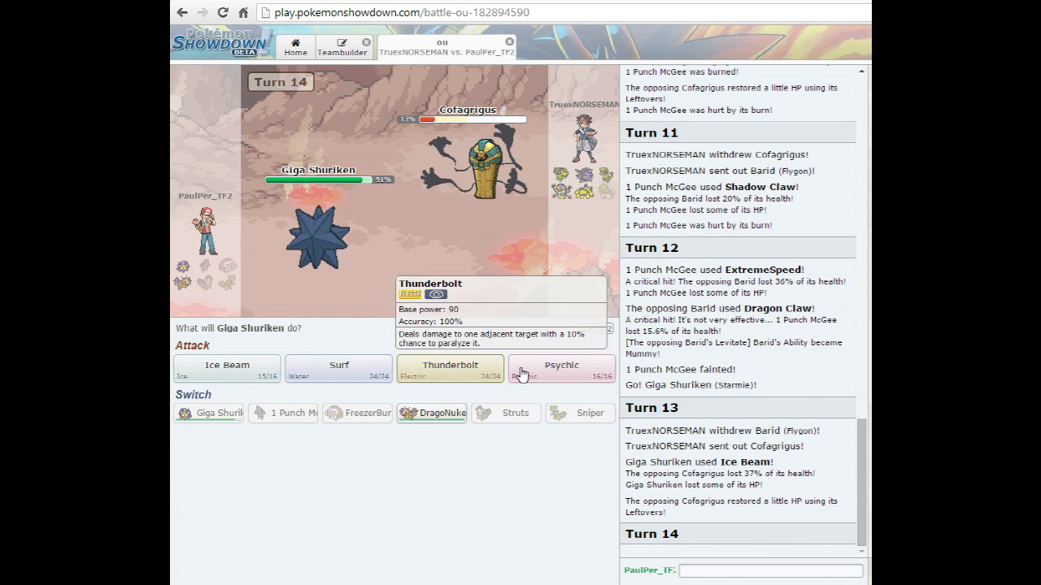
left_click(527, 370)
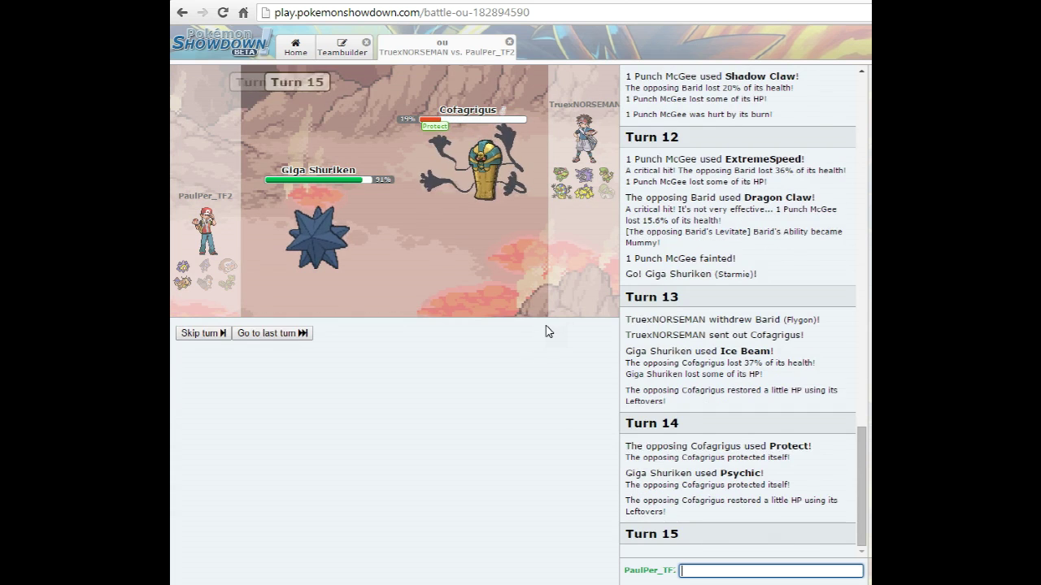
left_click(537, 366)
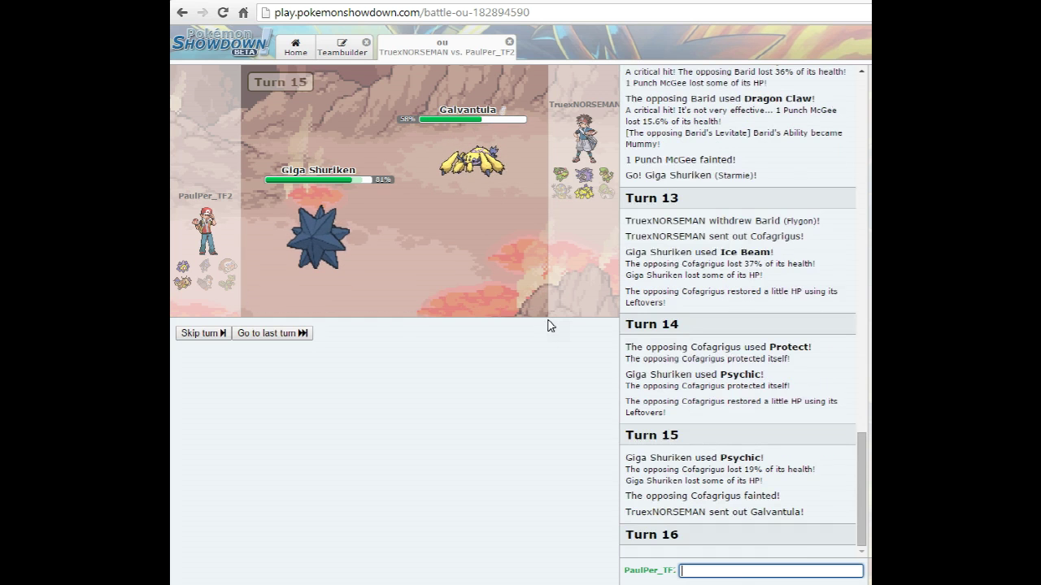
left_click(236, 367)
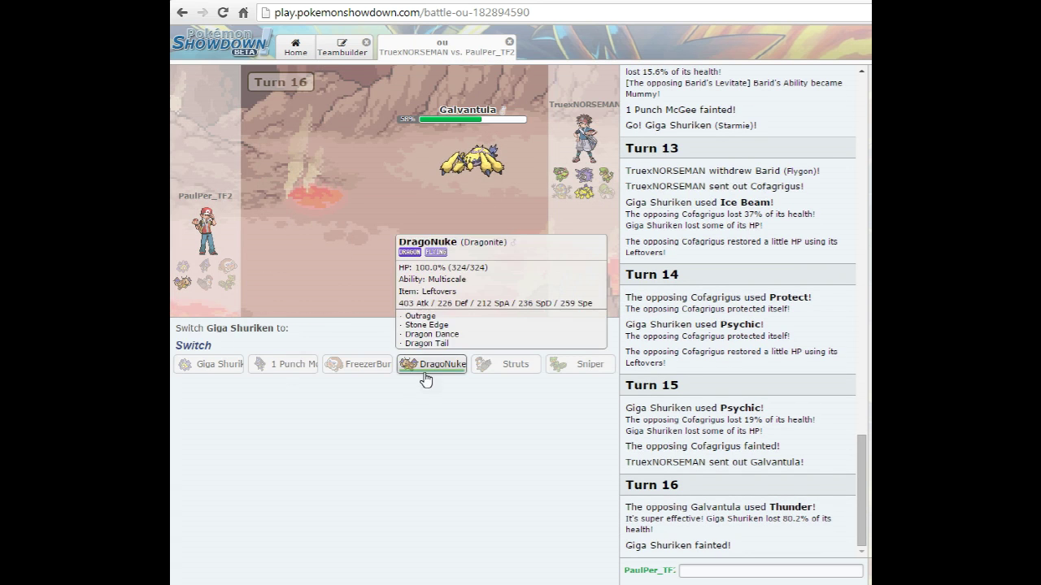
left_click(432, 363)
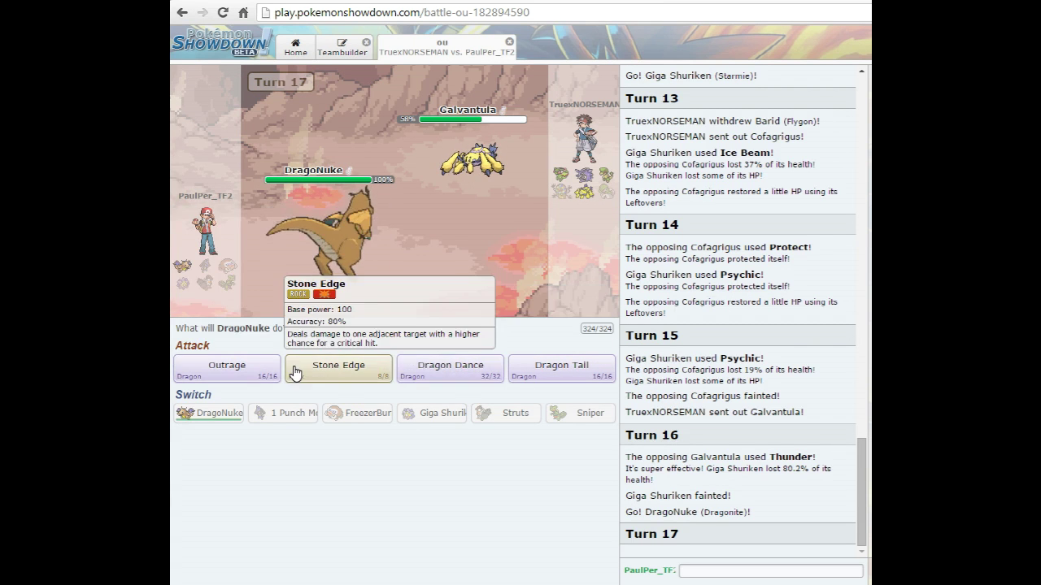
Attack with Dragonite's Outrage twice, then Stone Edge twice against Cloyster
left_click(227, 366)
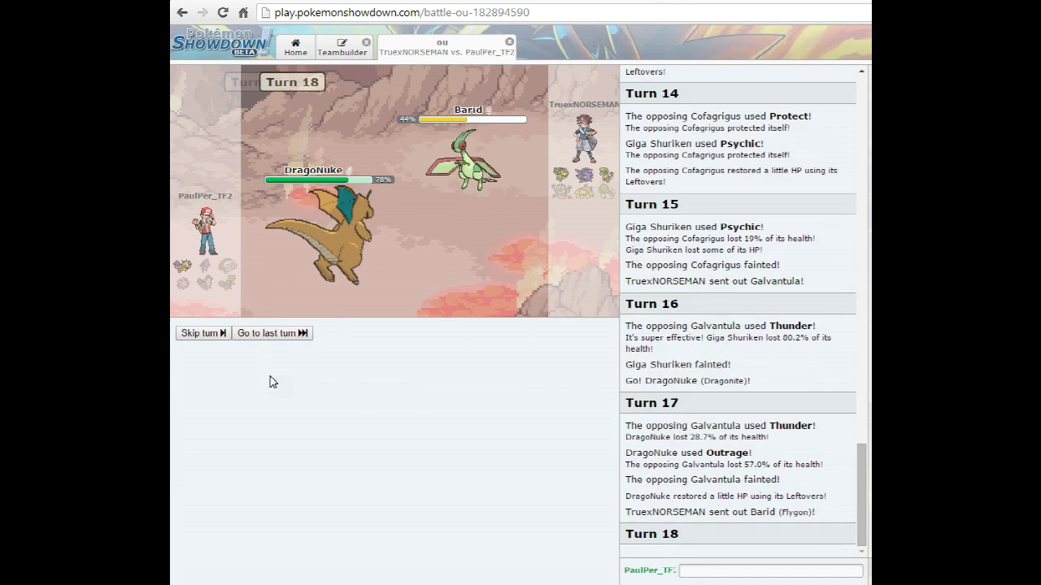
left_click(228, 366)
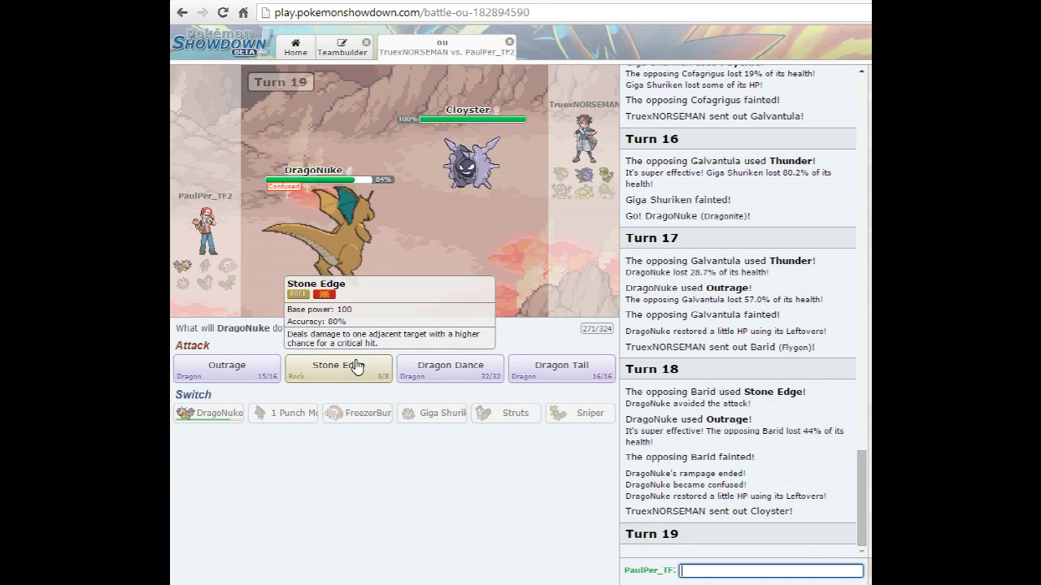
left_click(338, 368)
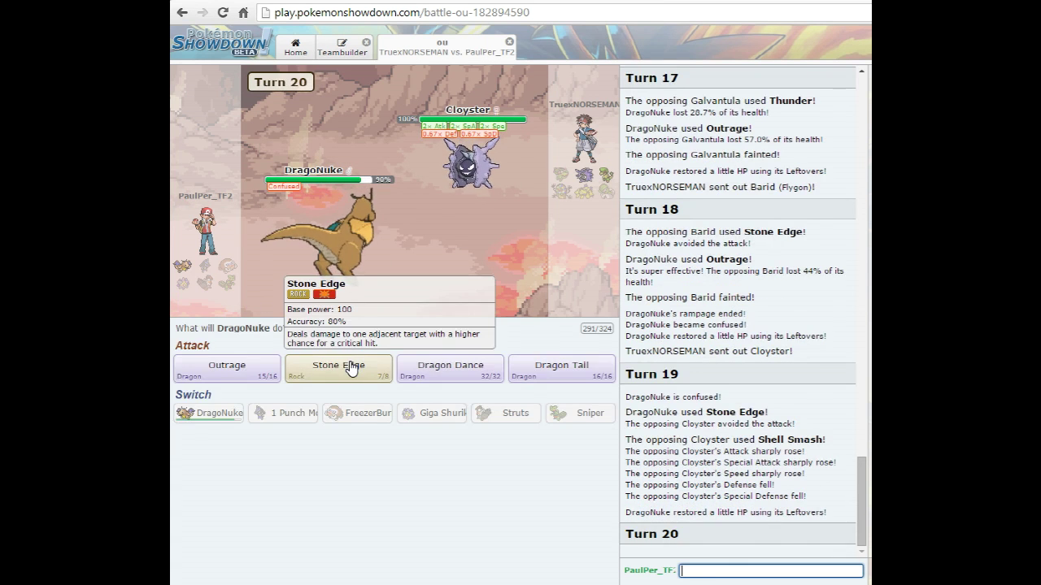
left_click(344, 366)
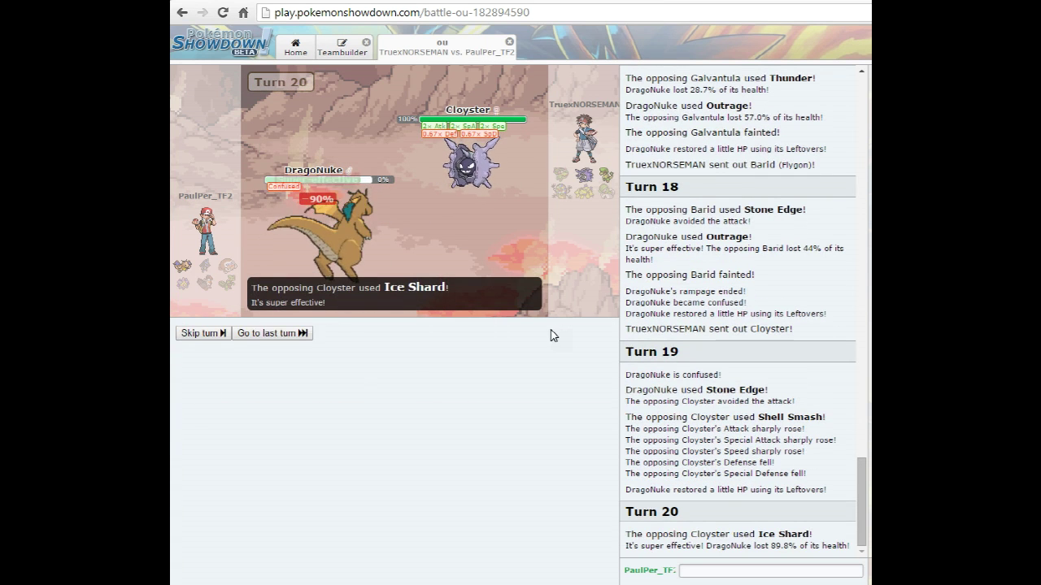